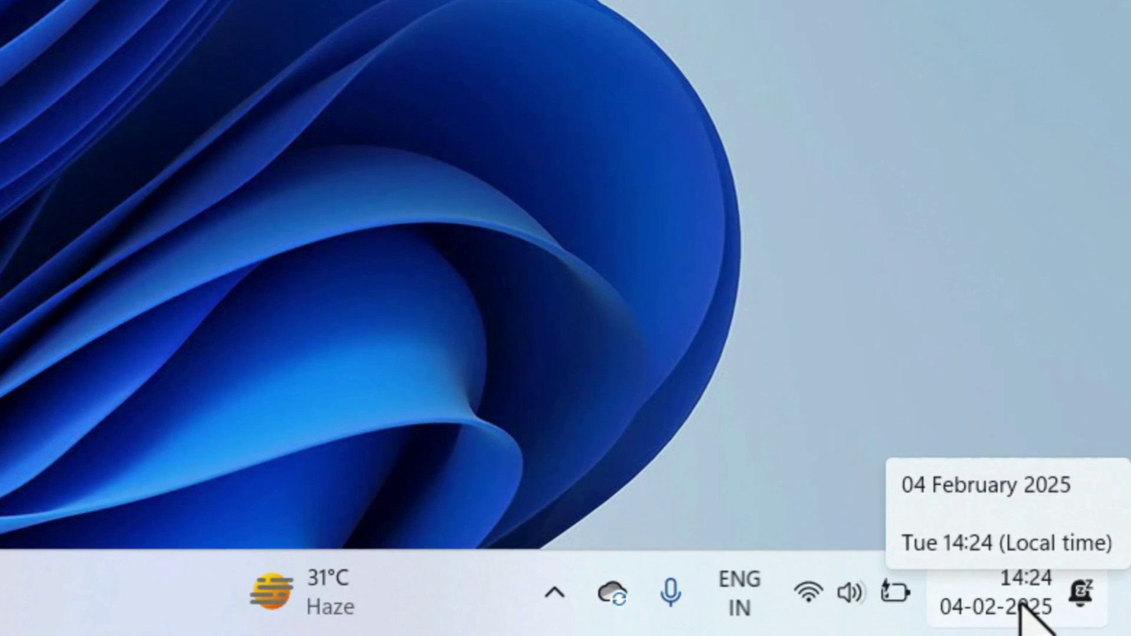
From the taskbar clock, review the Date & time page for automatic time and correct zone, then close Settings.
right_click(987, 608)
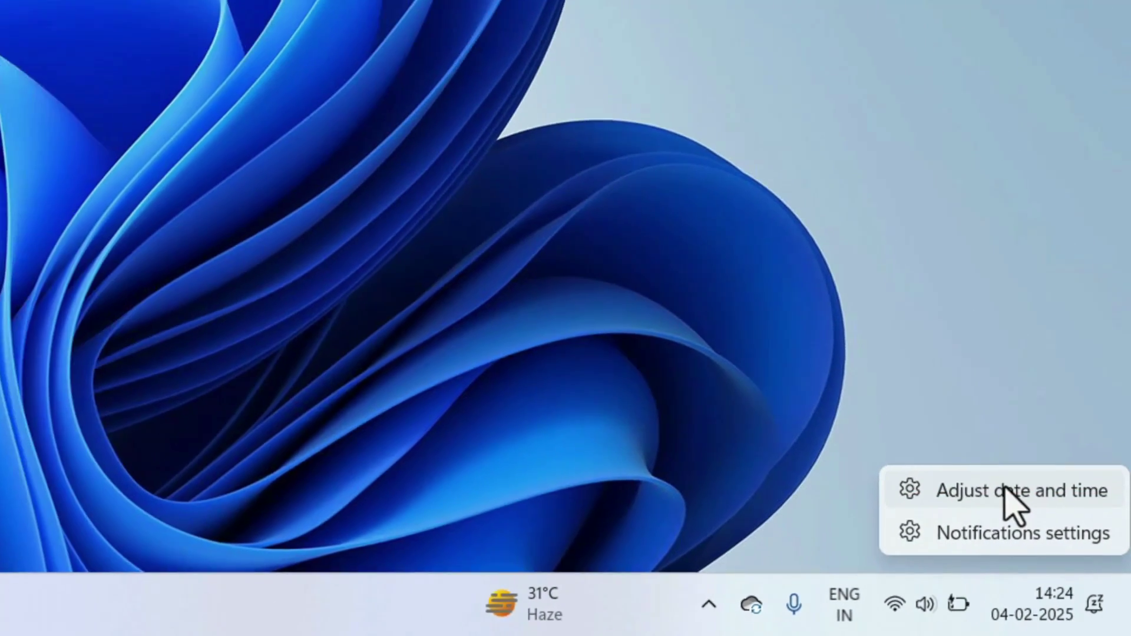
left_click(972, 459)
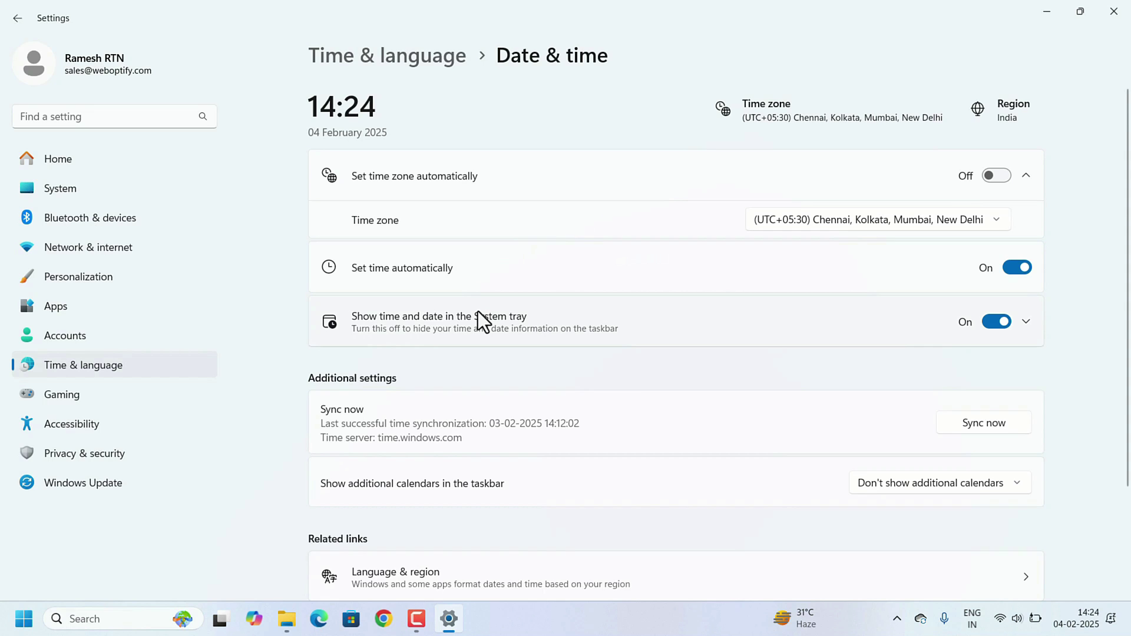
left_click(1113, 12)
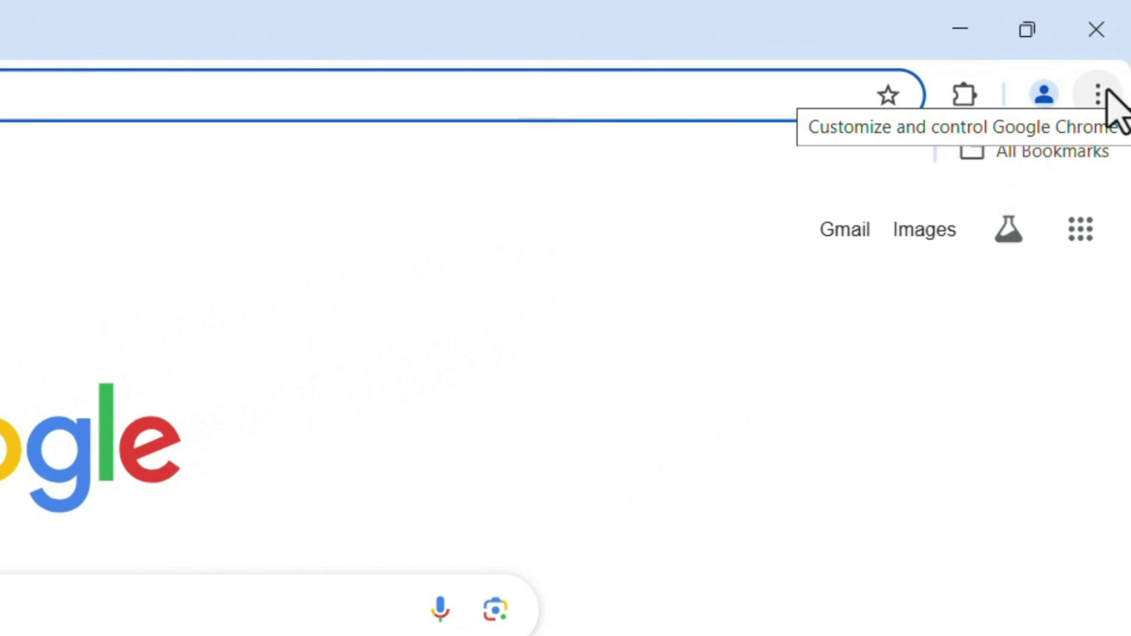
From Chrome's menu, delete all browsing data for all time with every category ticked.
left_click(1097, 96)
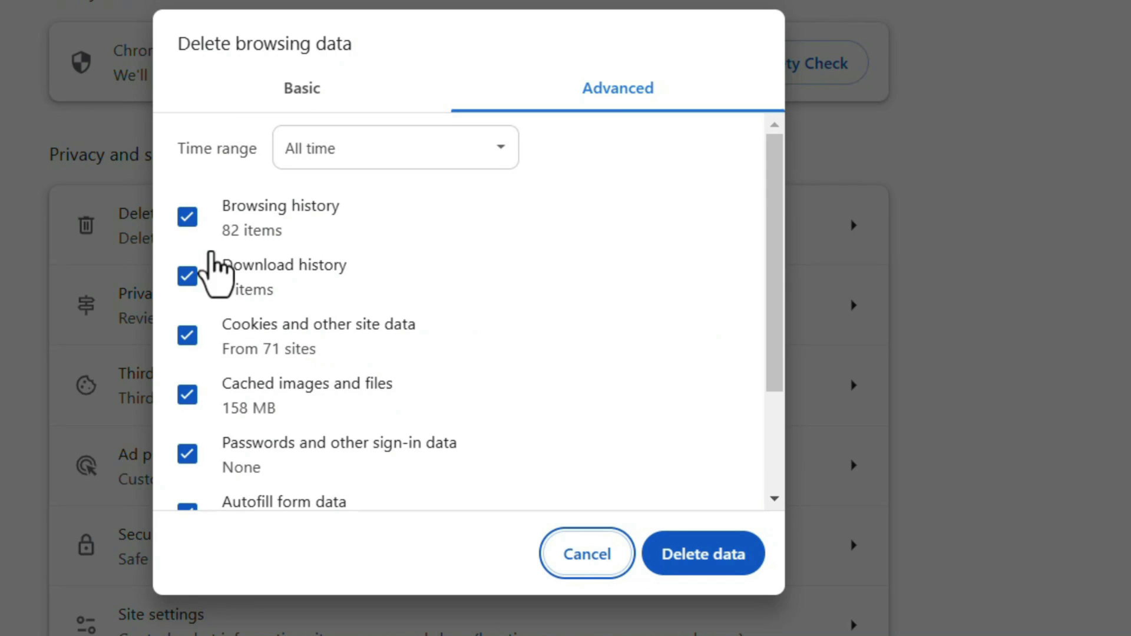
scroll(212, 424, "down", 3)
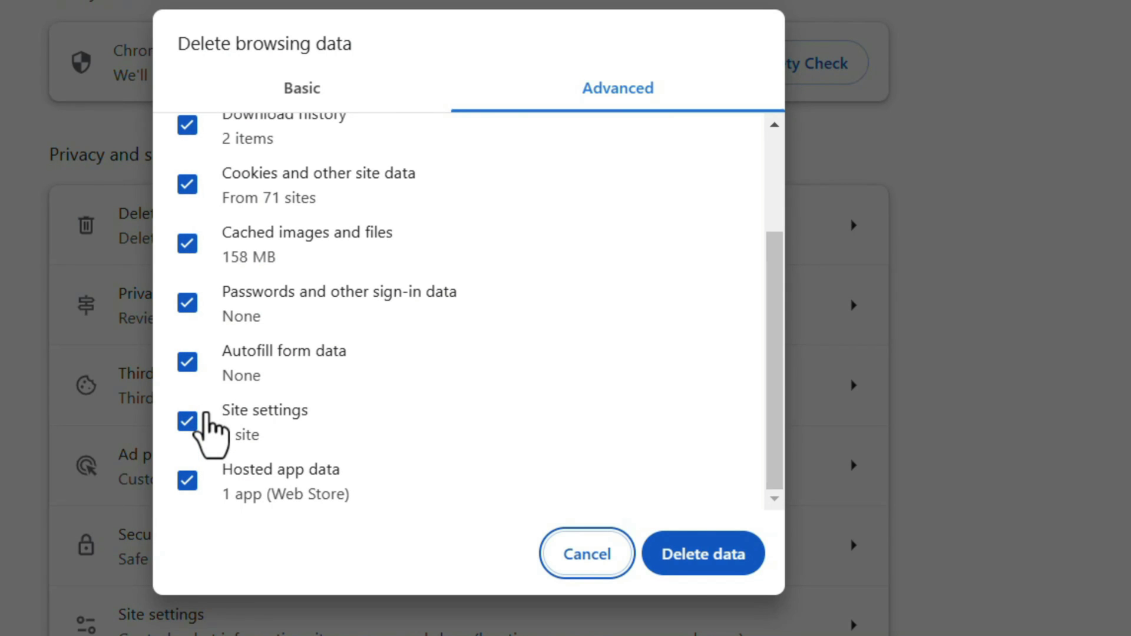
left_click(694, 551)
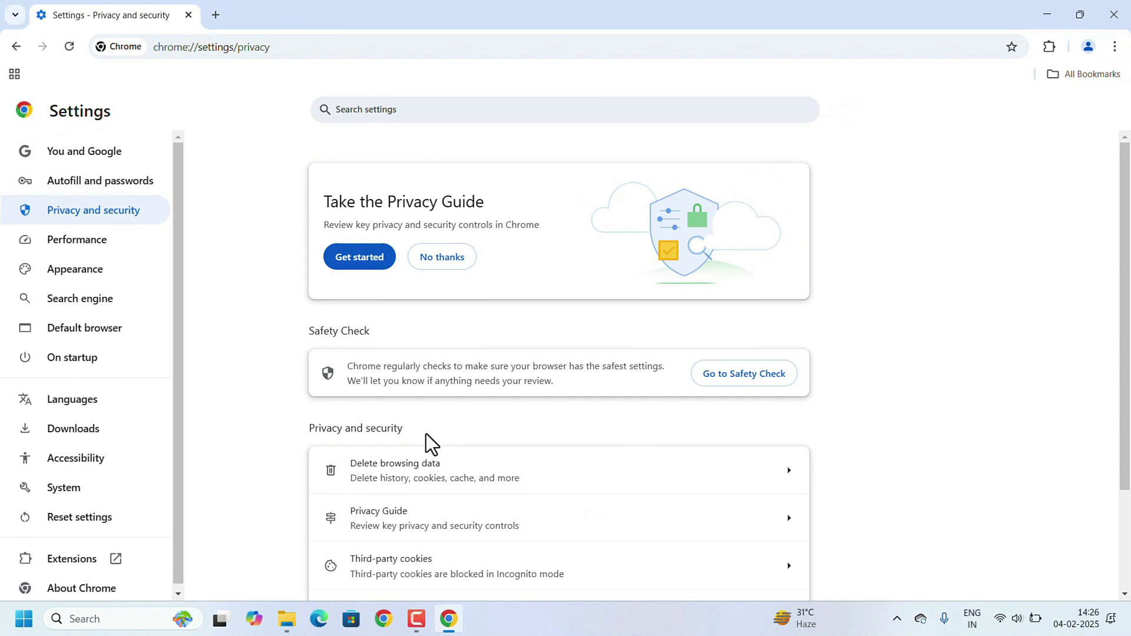
Close the Chrome window to return to the desktop.
left_click(1113, 15)
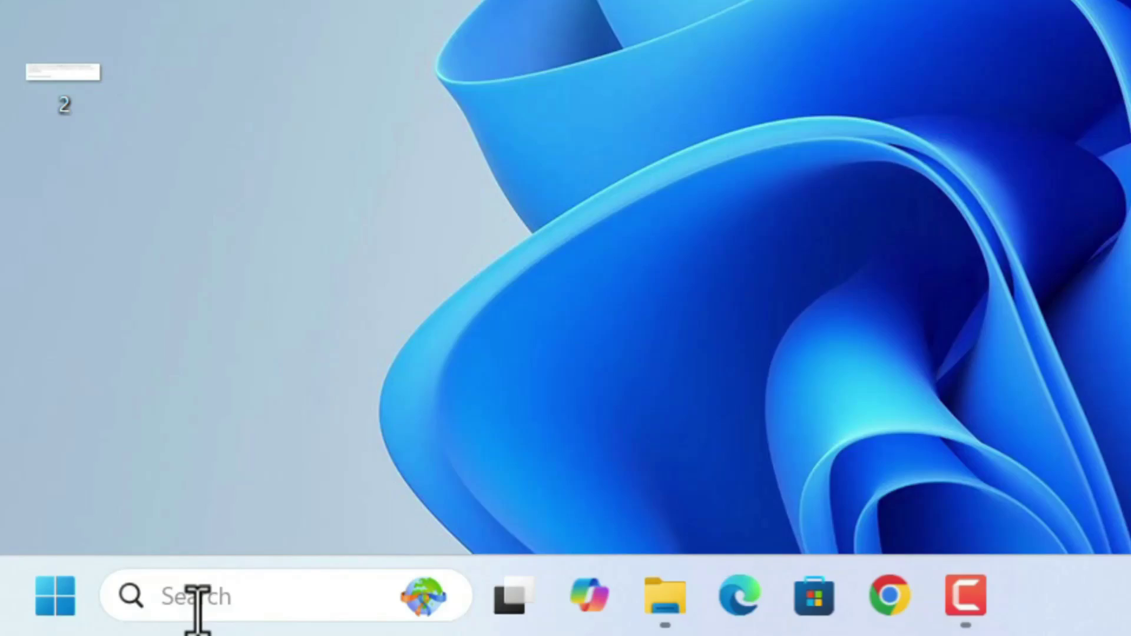
Search 'firewall' and reach the Turn Windows Defender Firewall on or off page.
left_click(199, 602)
type("fi")
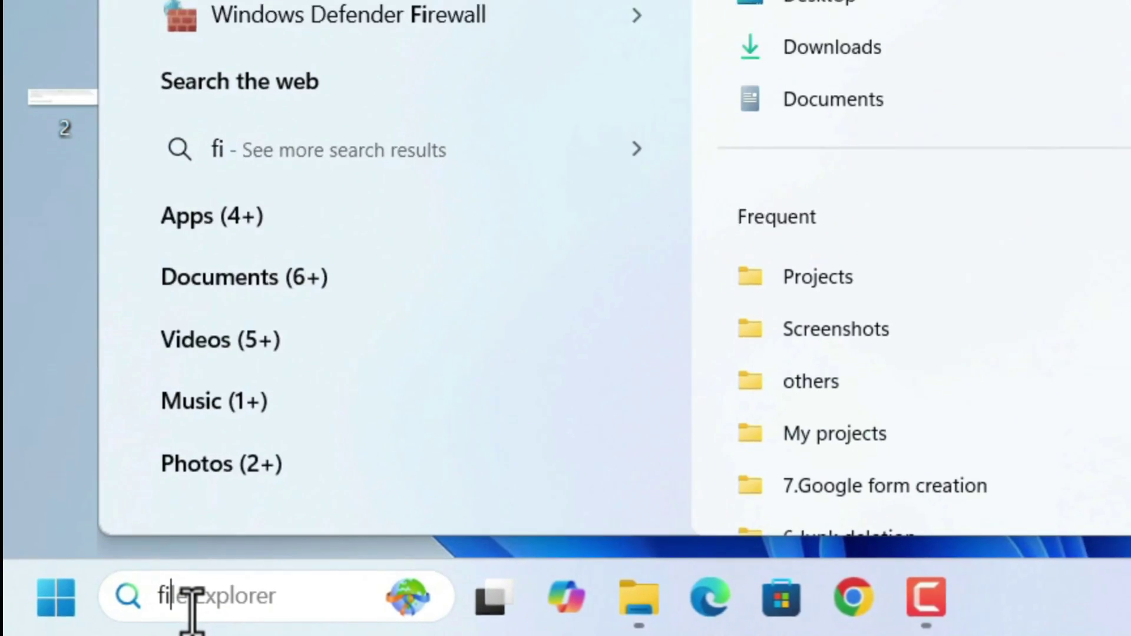
type("rewa")
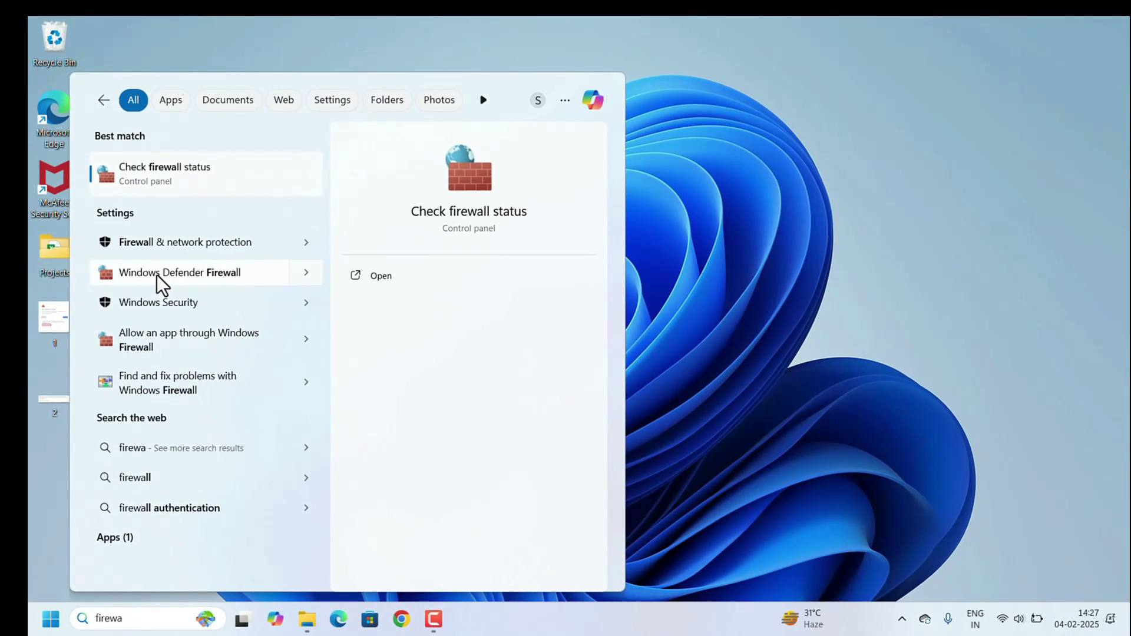
left_click(156, 275)
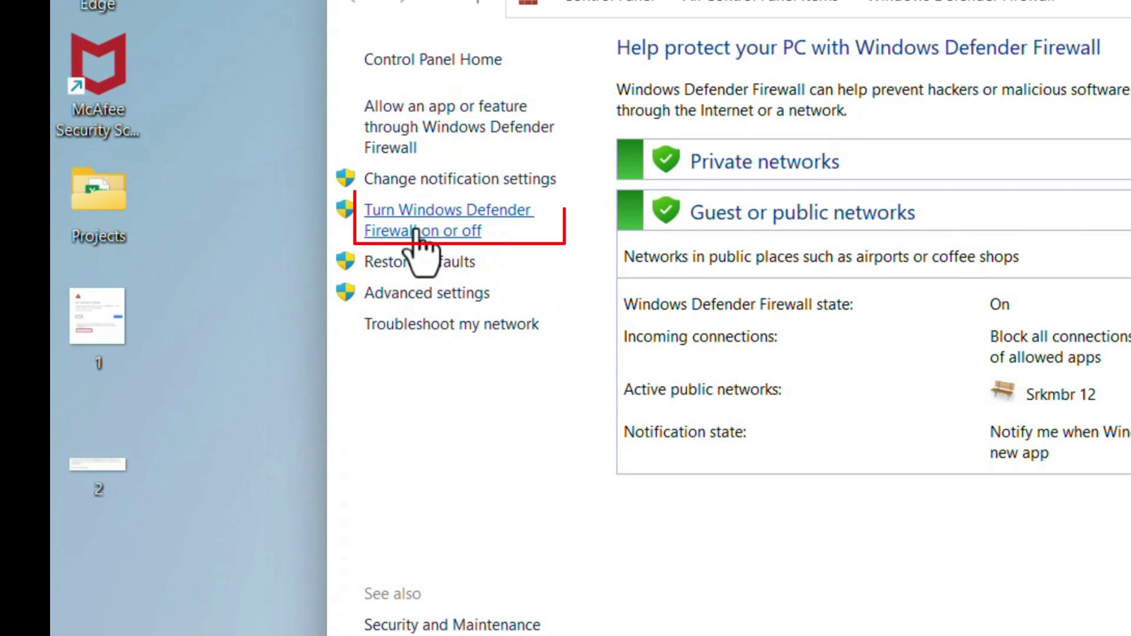
left_click(413, 231)
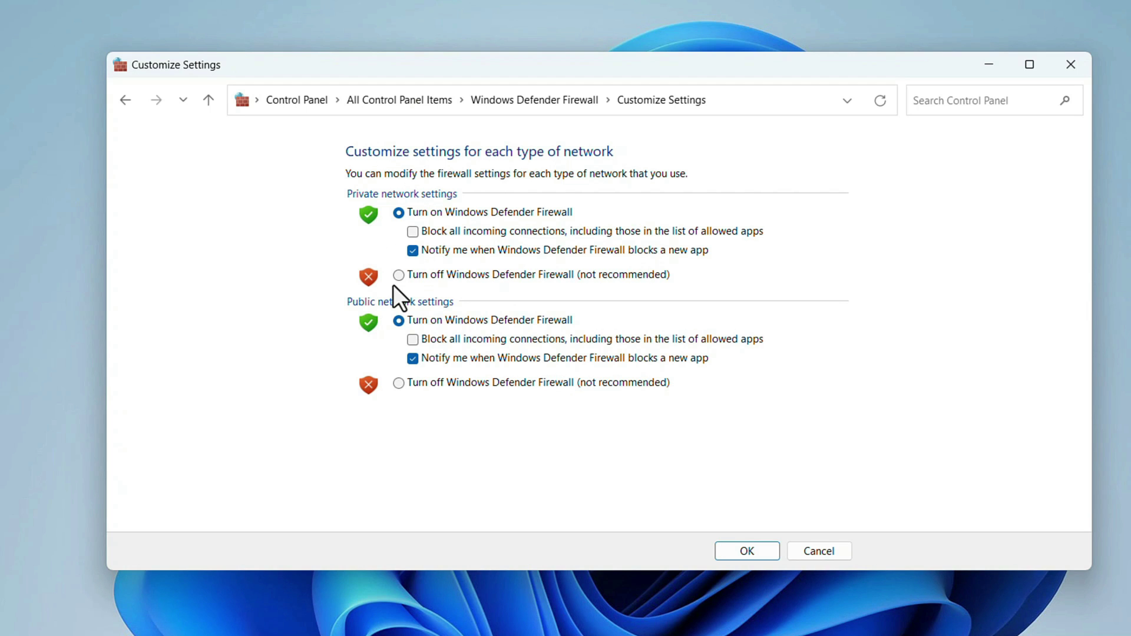
Turn off the firewall for private and public networks, confirm with OK, and close the window.
left_click(397, 277)
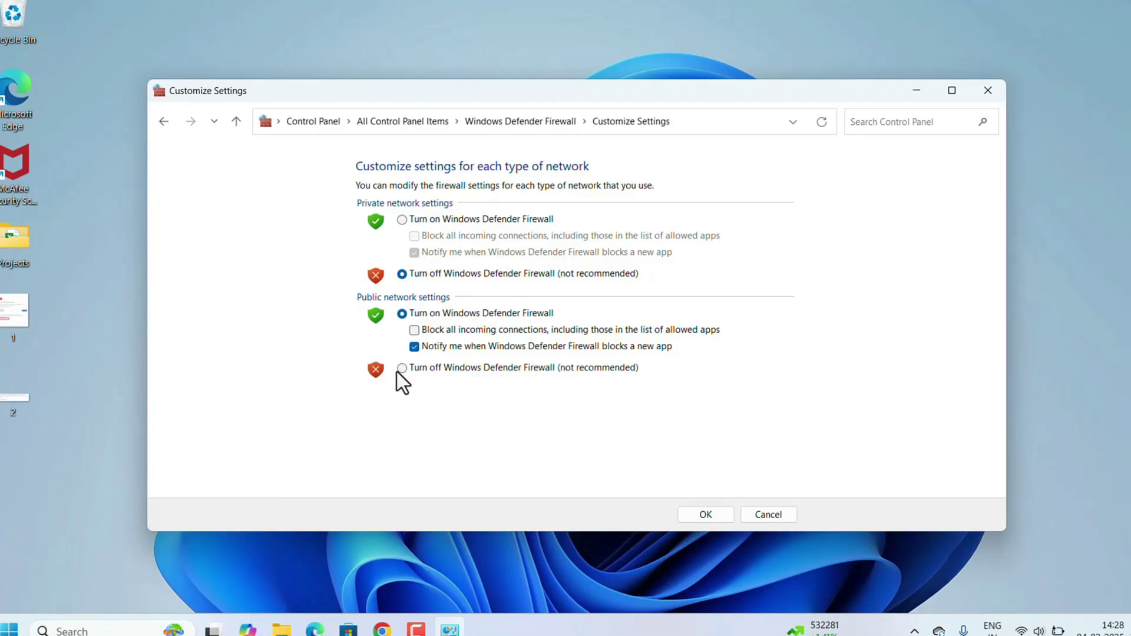
left_click(402, 368)
left_click(681, 506)
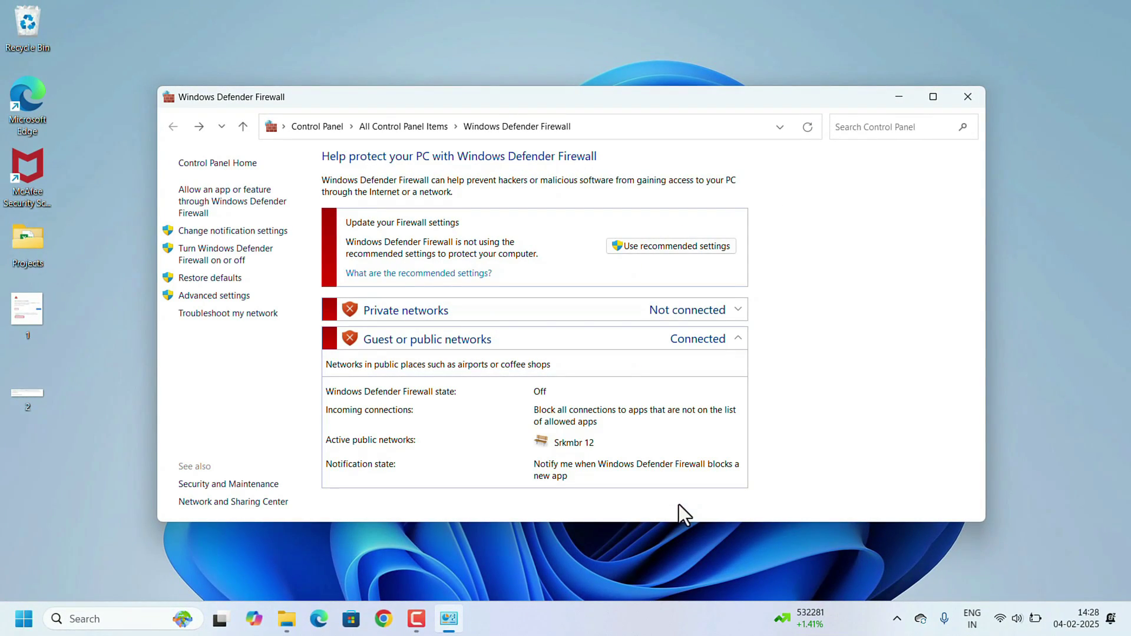
left_click(968, 97)
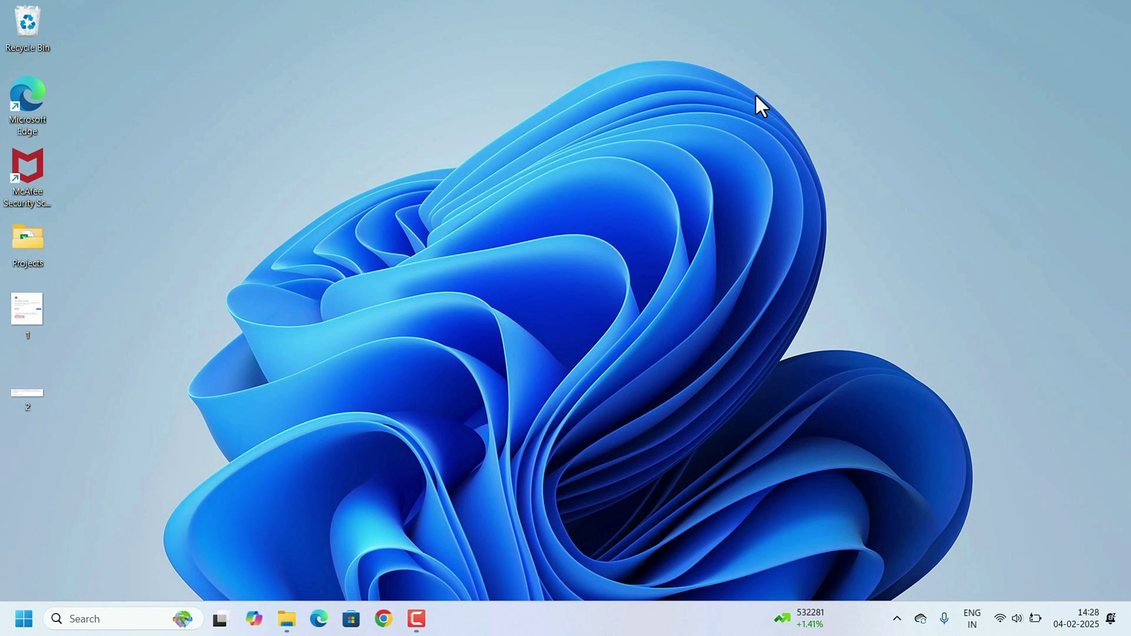
Open desktop image file 1 showing Chrome's 'Your connection is not private' error.
double_click(37, 301)
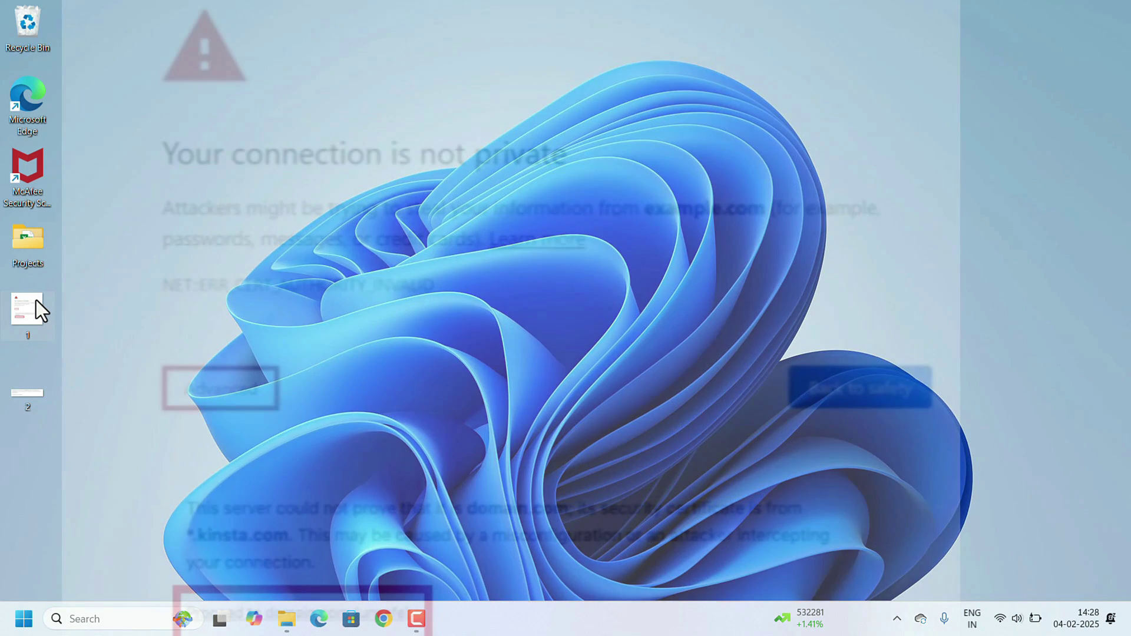